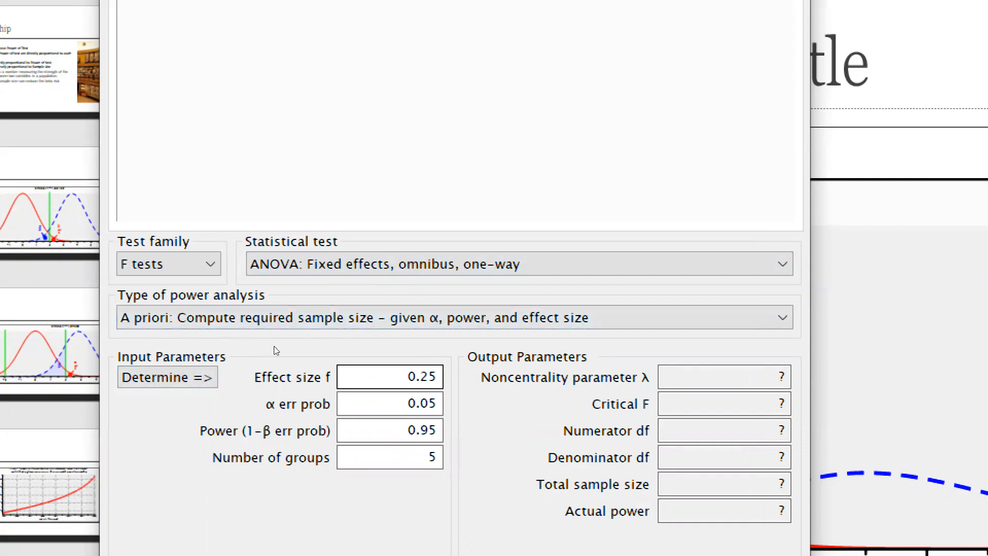
# Check the effect size conventions and calculate the required sample size for the one-way ANOVA using the current input parameters.
pyautogui.moveTo(271, 342)
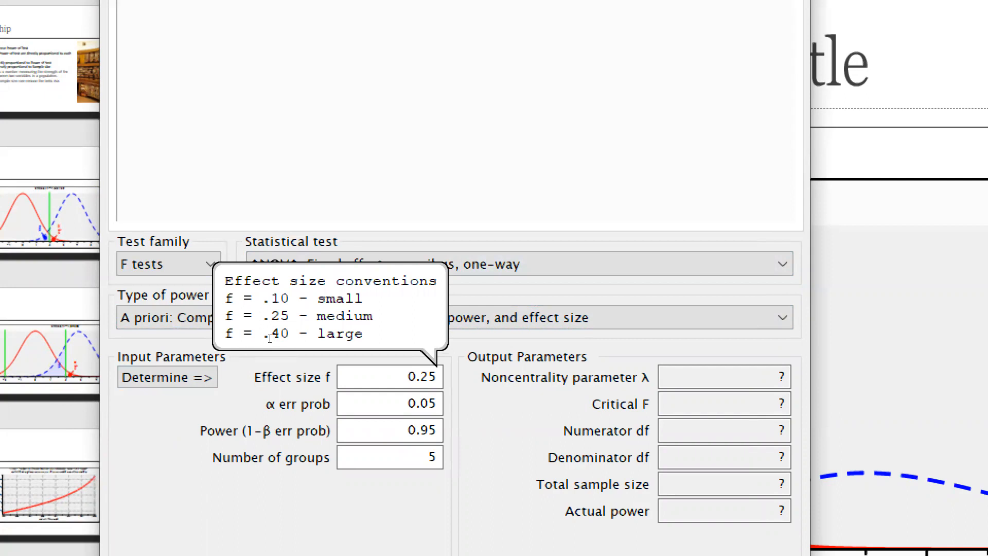
pyautogui.press('Tab')
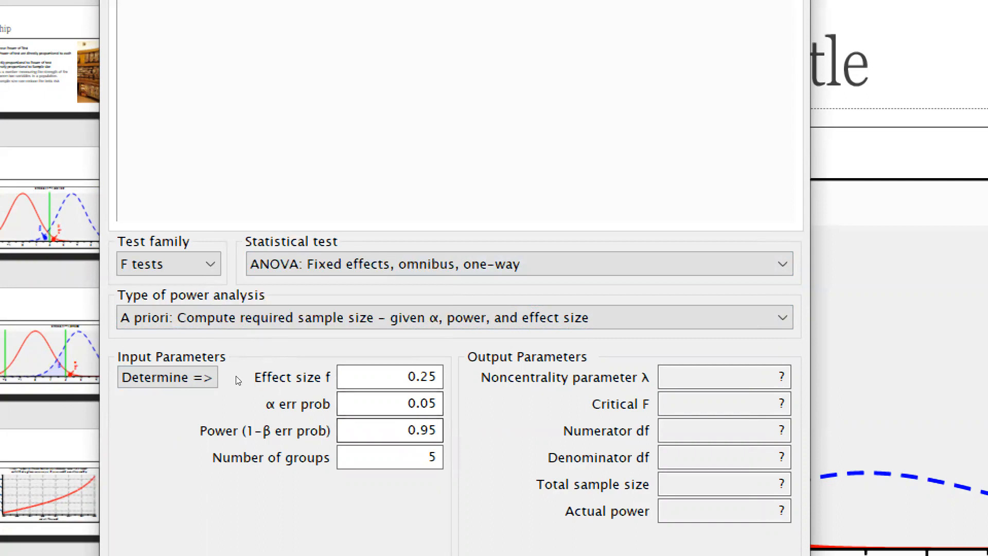
pyautogui.press('Tab')
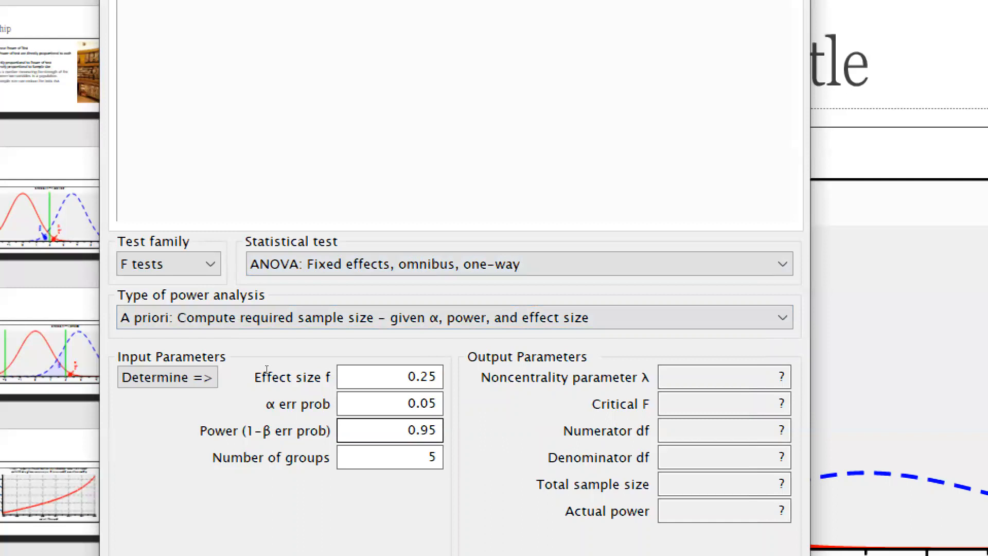
pyautogui.press('Tab')
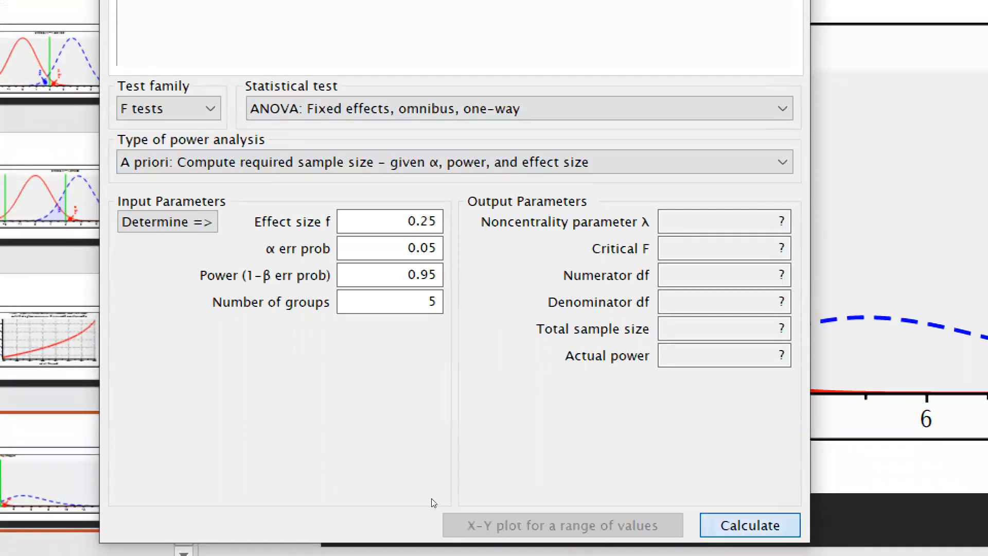
pyautogui.press('Return')
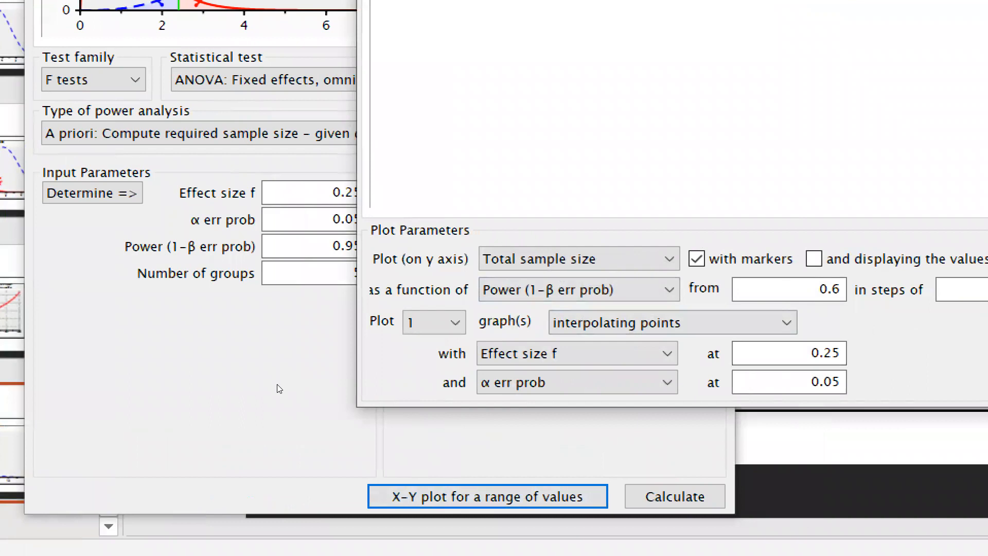
# Draw an X-Y plot of total sample size as a function of effect size f.
pyautogui.press('Tab')
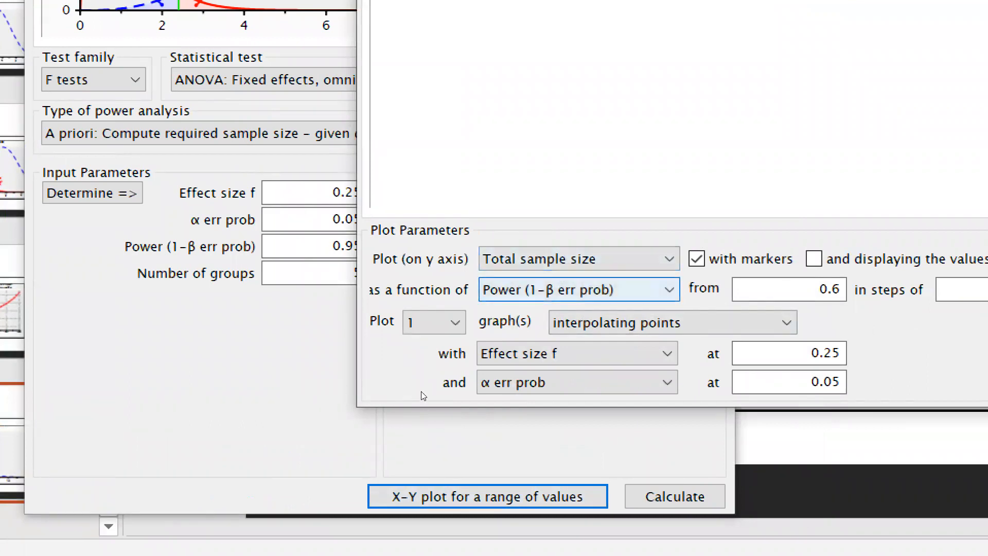
pyautogui.hotkey('alt', 'Down')
pyautogui.press('Down')
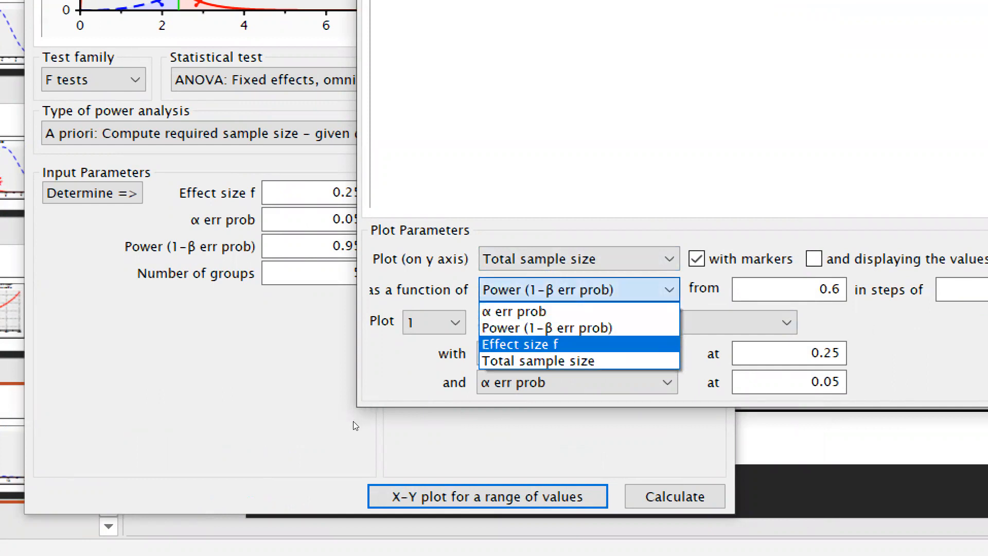
pyautogui.press('Return')
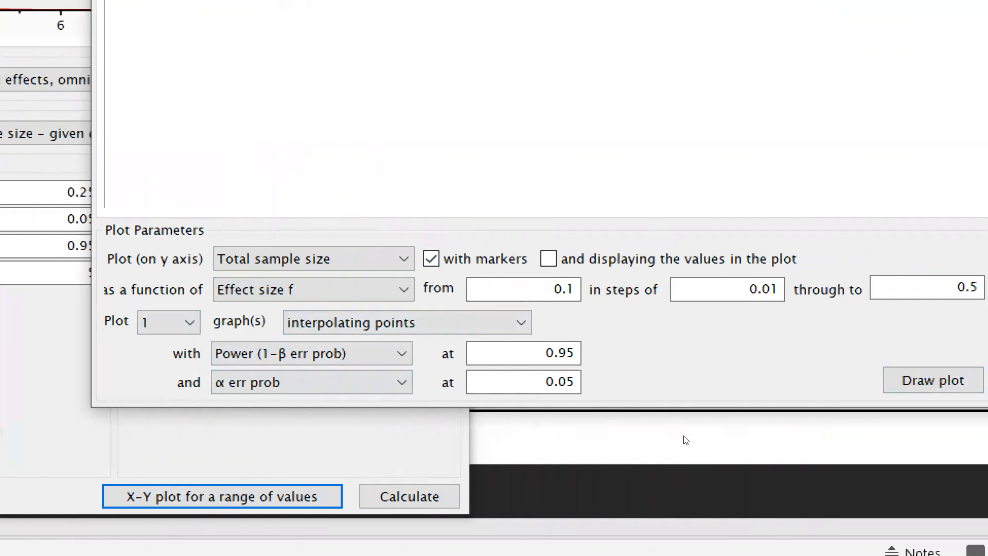
pyautogui.click(933, 380)
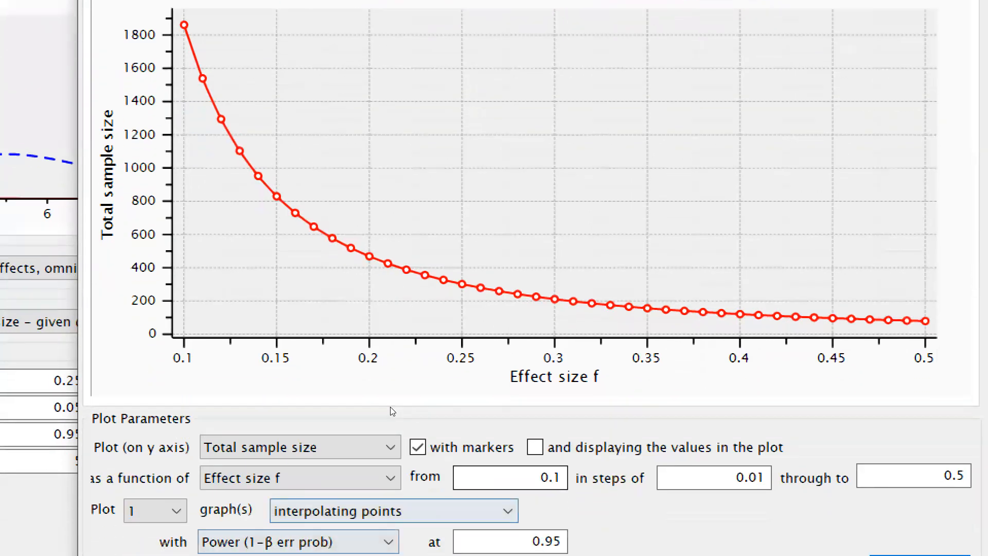
# Display the values in the plot and redraw it with effect size f in steps of 0.05.
pyautogui.click(535, 447)
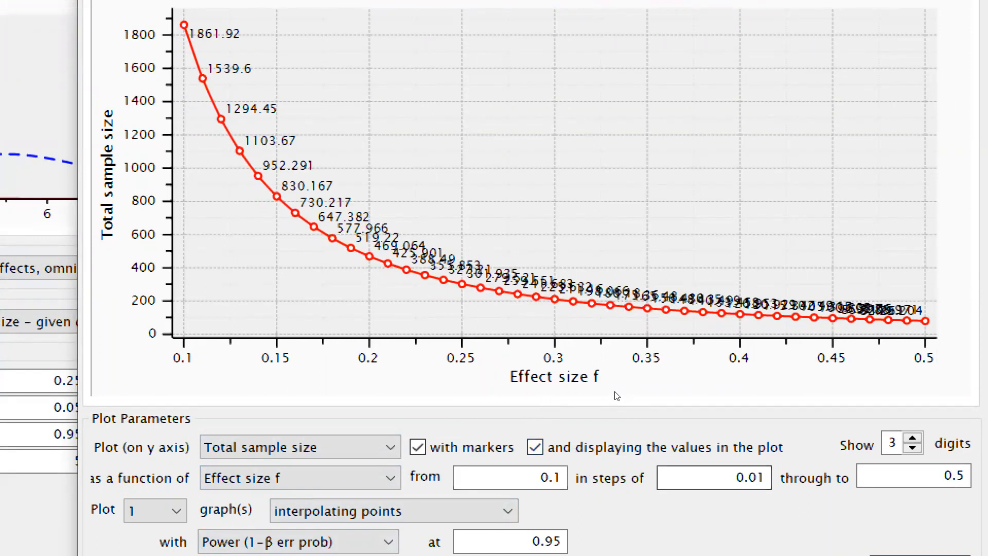
pyautogui.click(765, 478)
pyautogui.press('BackSpace')
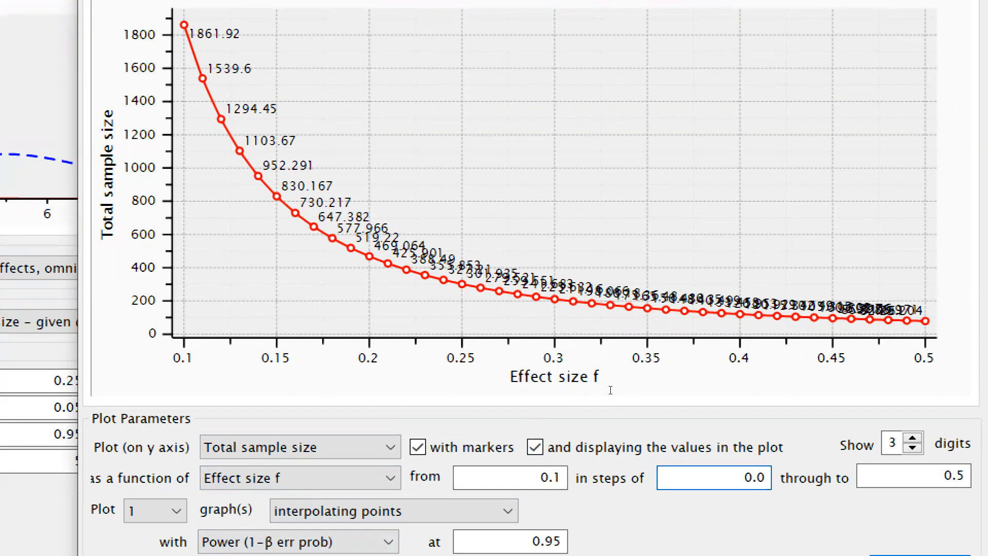
pyautogui.write('5')
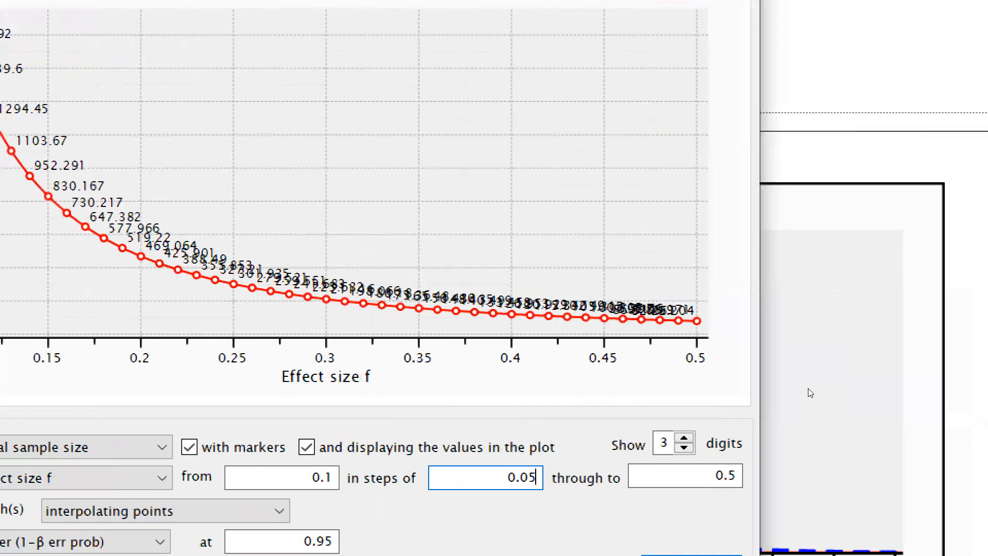
pyautogui.press('Return')
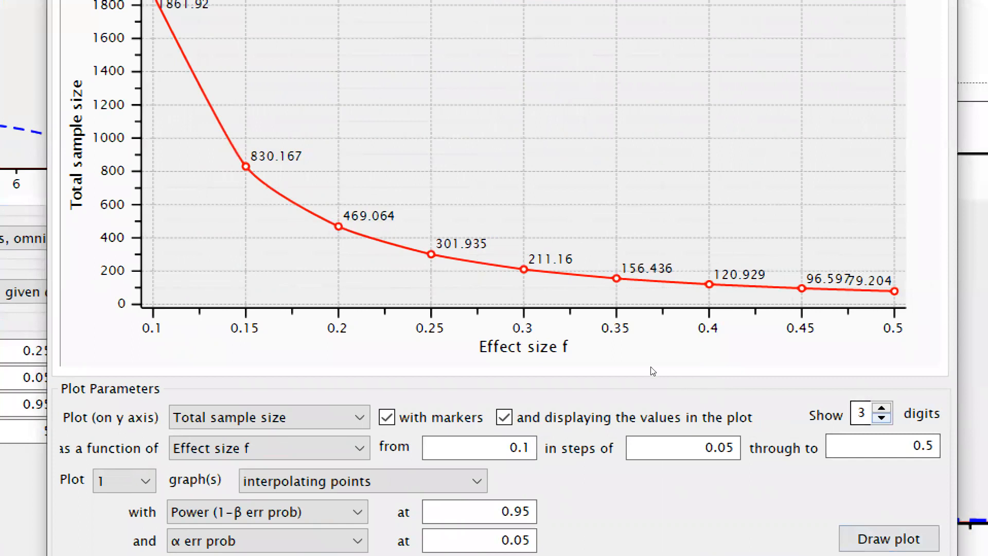
# Set the values displayed in the plot to 2 digits and close the plot window.
pyautogui.press('Up')
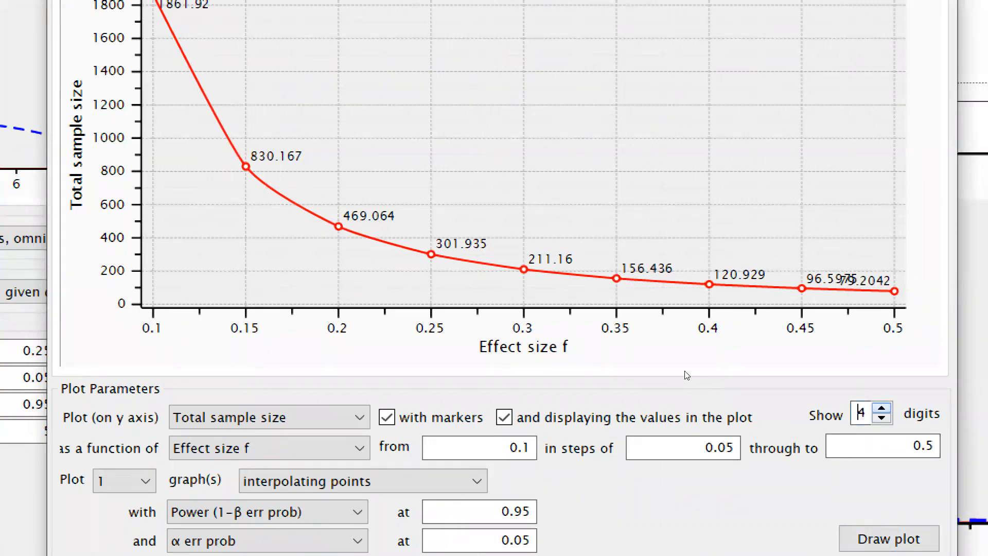
pyautogui.press('Tab')
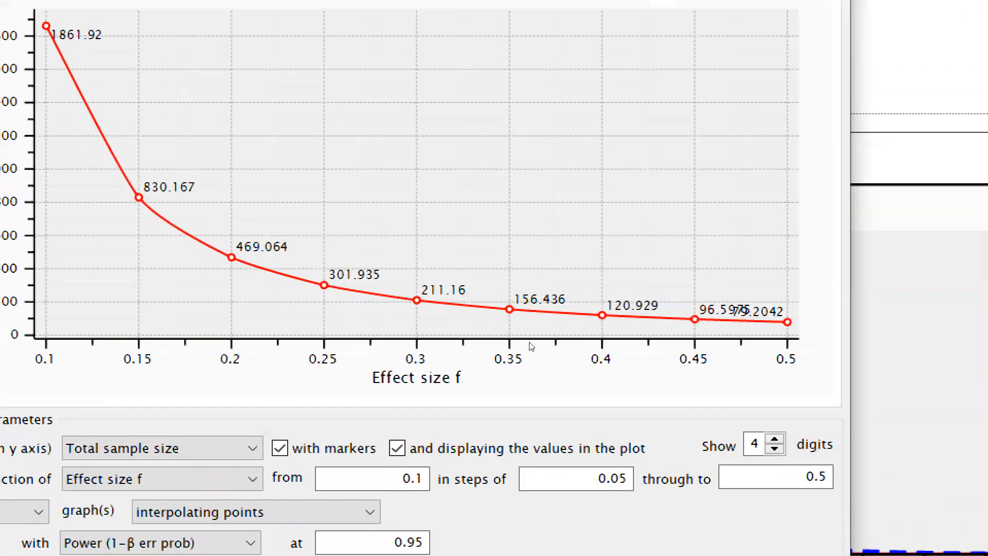
pyautogui.click(775, 449)
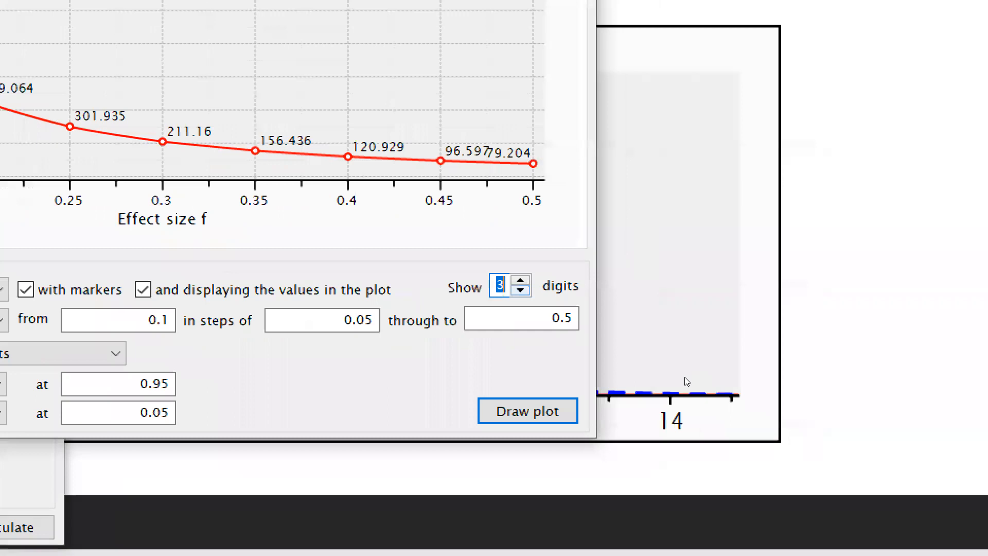
pyautogui.press('Down')
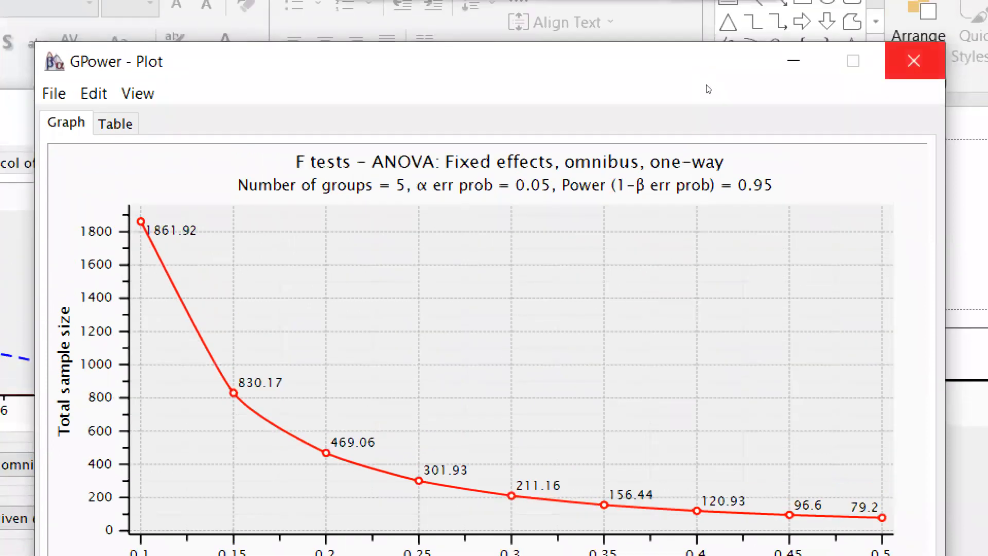
pyautogui.click(914, 25)
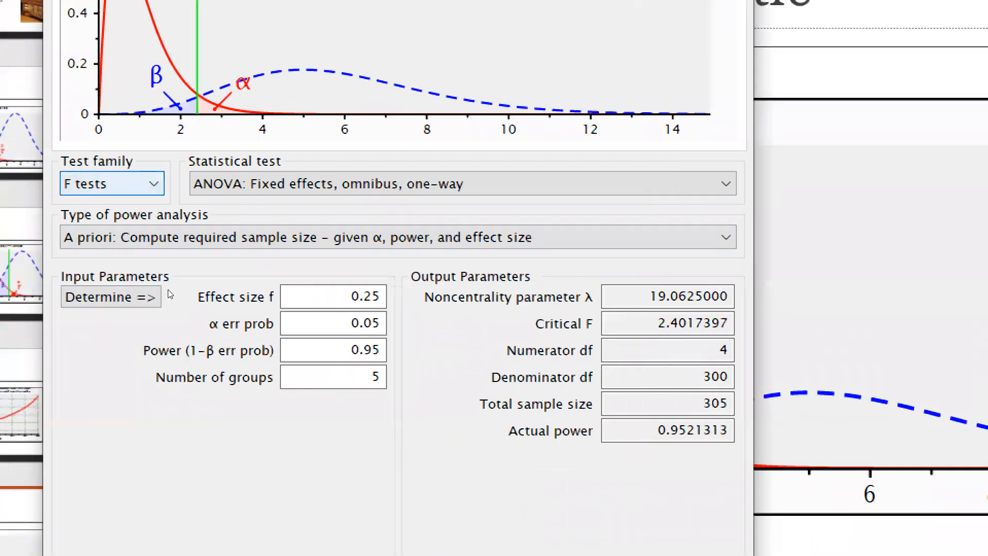
# Set effect size f to 0.10 and recalculate the required sample size for the one-way ANOVA.
pyautogui.press('Tab')
pyautogui.click(293, 296)
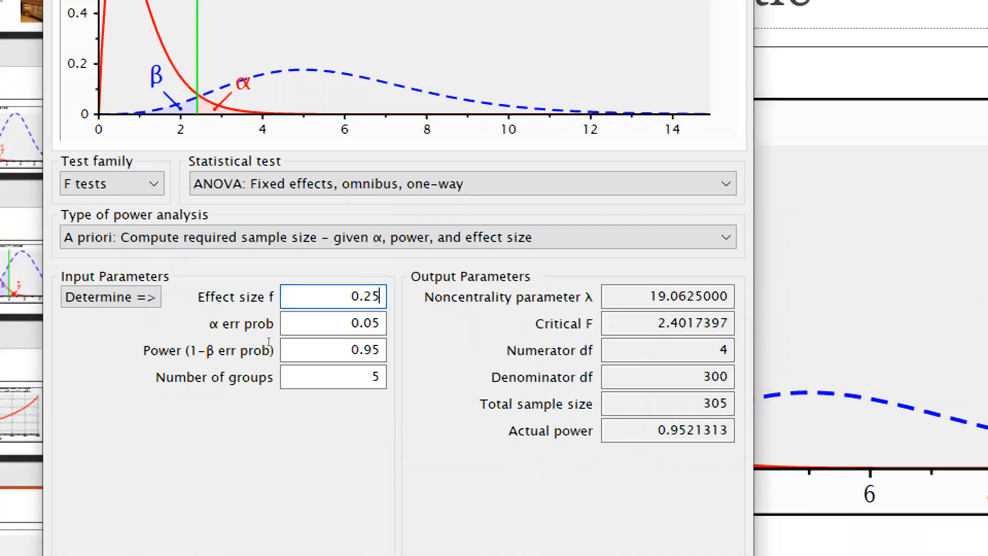
pyautogui.press('BackSpace')
pyautogui.press('BackSpace')
pyautogui.write('10')
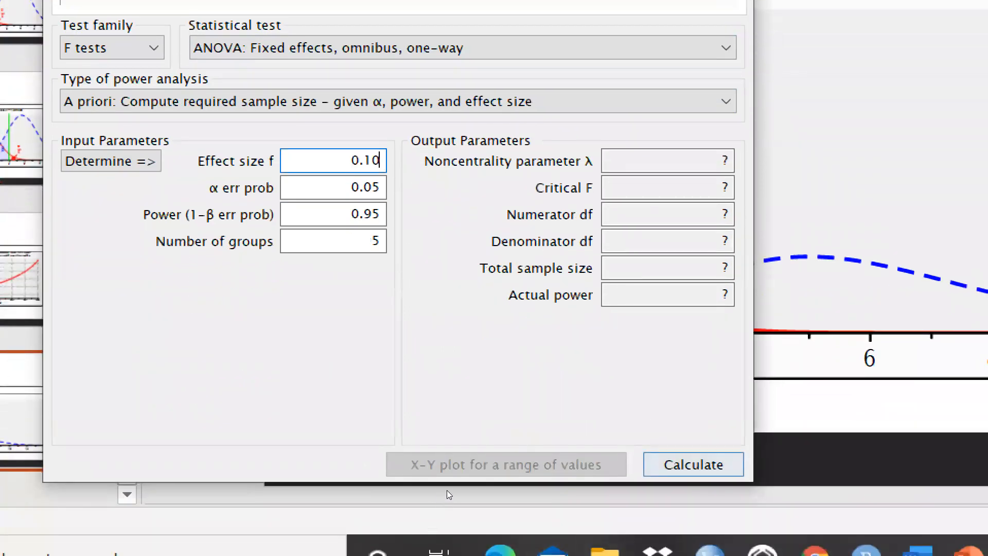
pyautogui.click(693, 464)
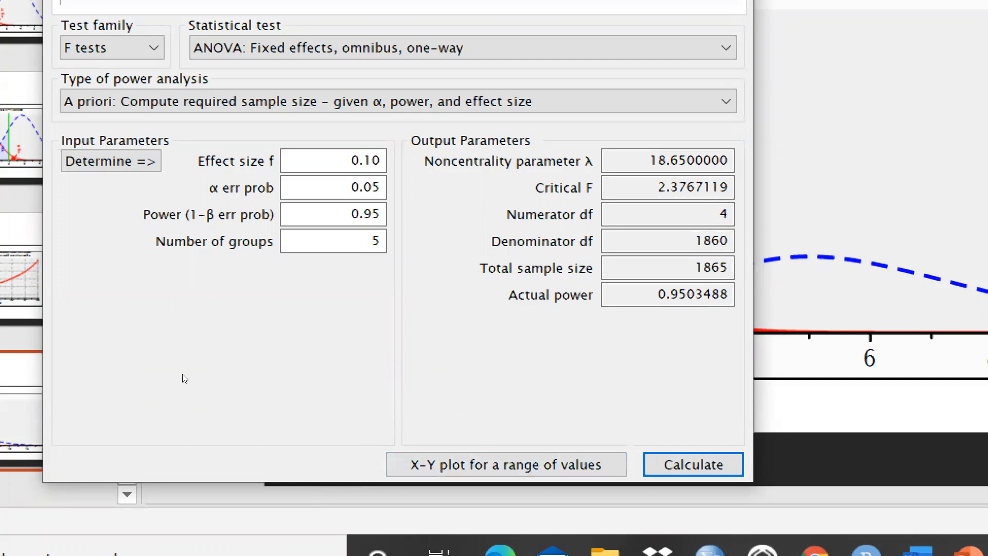
# Set the power (1-β err prob) to 0.80 and recalculate the required sample size.
pyautogui.click(378, 215)
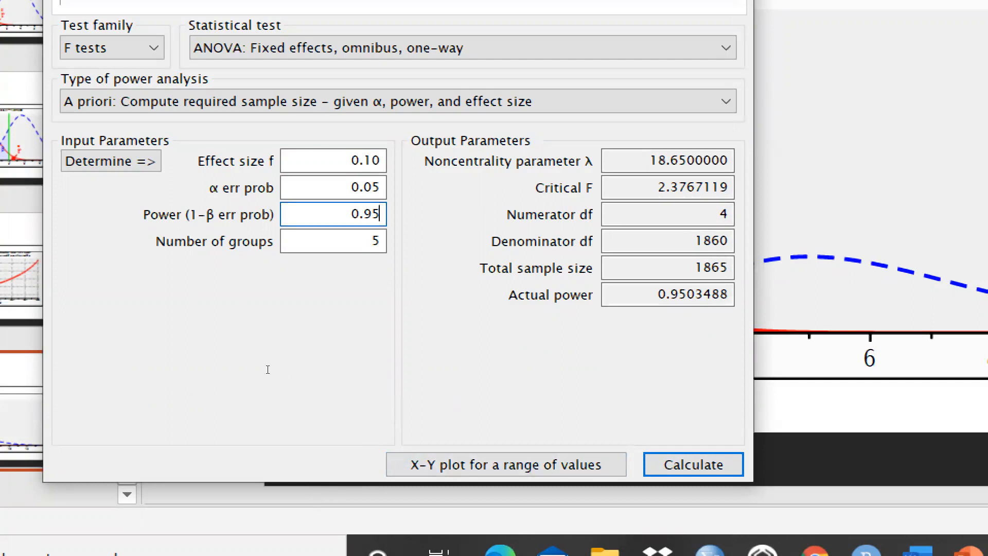
pyautogui.press('BackSpace')
pyautogui.press('BackSpace')
pyautogui.write('80')
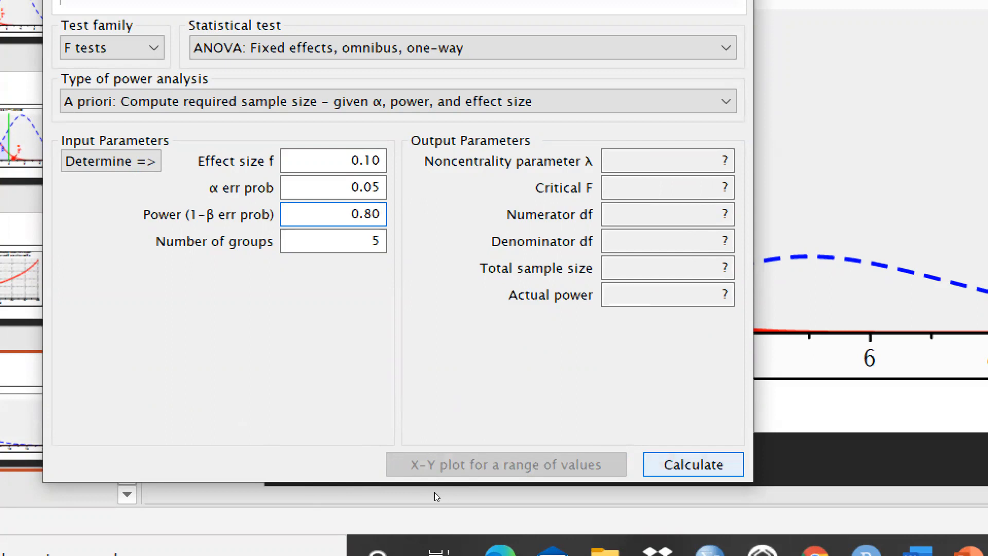
pyautogui.press('Return')
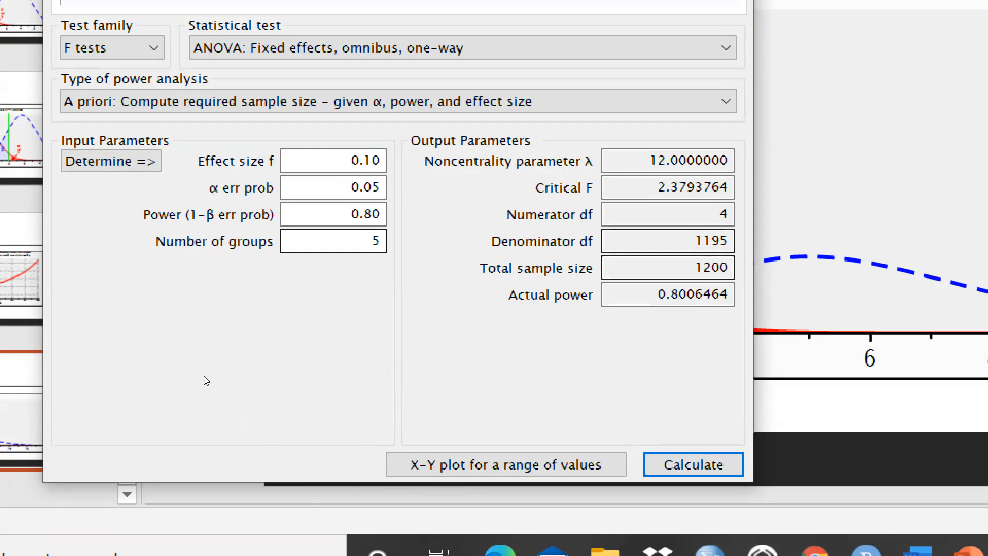
# Set effect size f to 0.40 and recalculate the required sample size.
pyautogui.hotkey('shift', 'Tab')
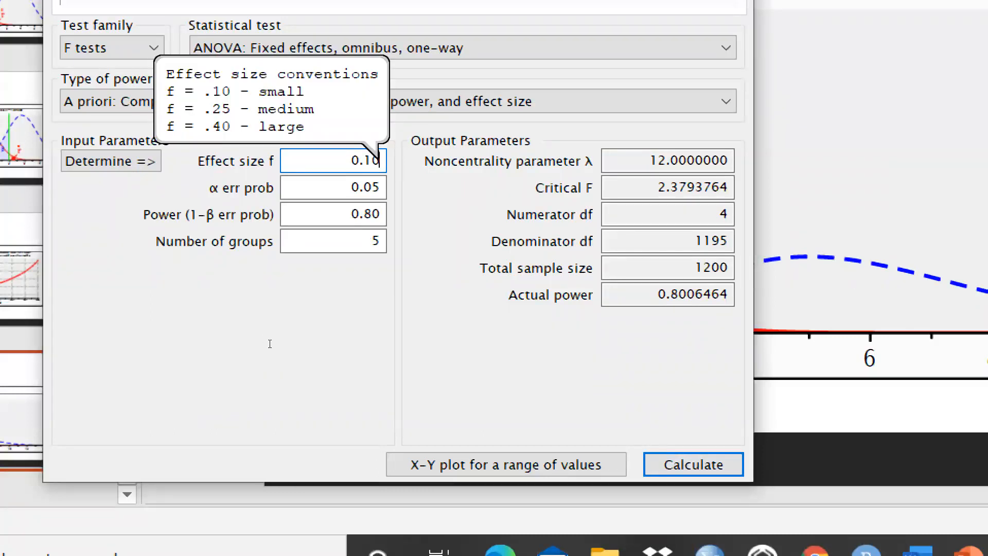
pyautogui.press('BackSpace')
pyautogui.press('BackSpace')
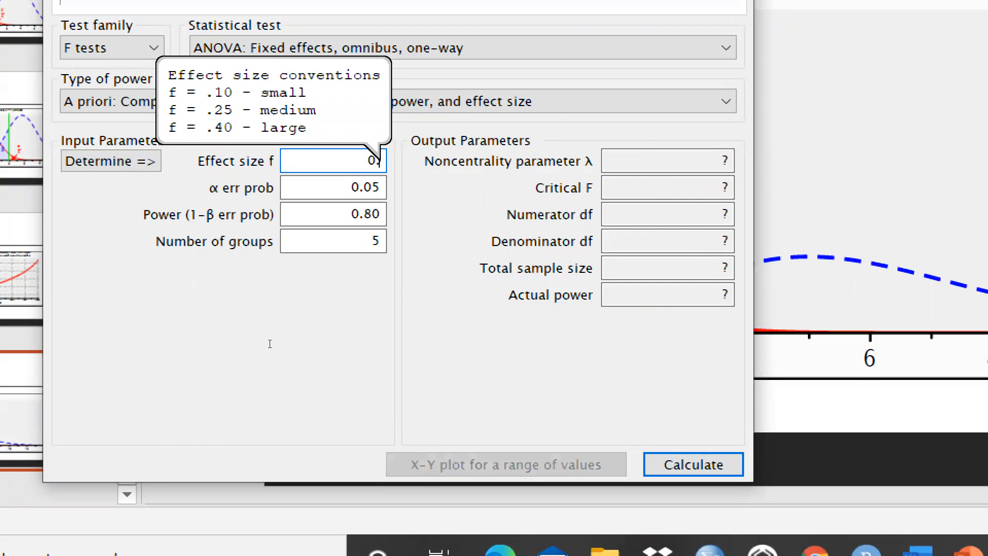
pyautogui.write('40')
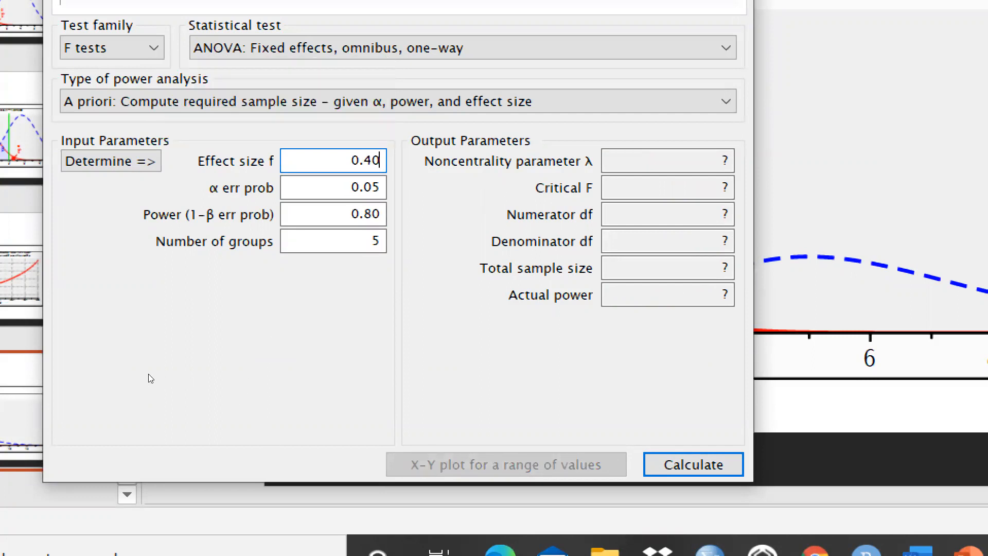
pyautogui.press('Return')
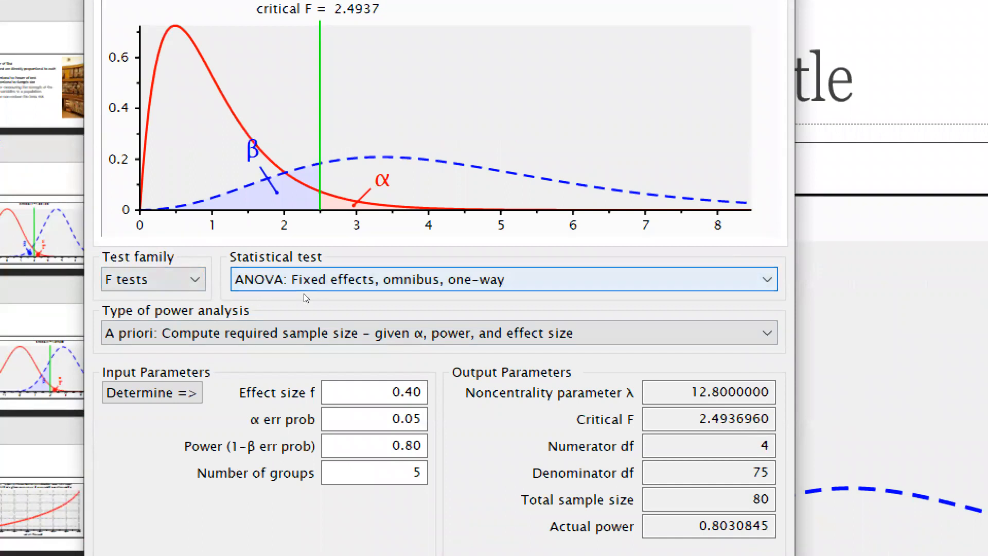
# Choose ANOVA: Repeated measures, between factors as the statistical test and calculate its sample size for 2 groups and 4 measurements.
pyautogui.click(446, 288)
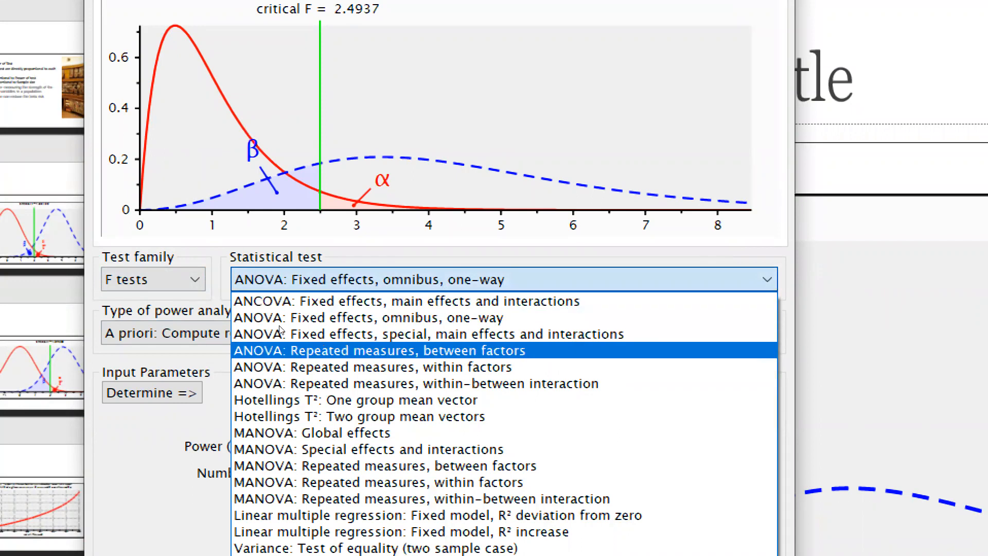
pyautogui.press('Return')
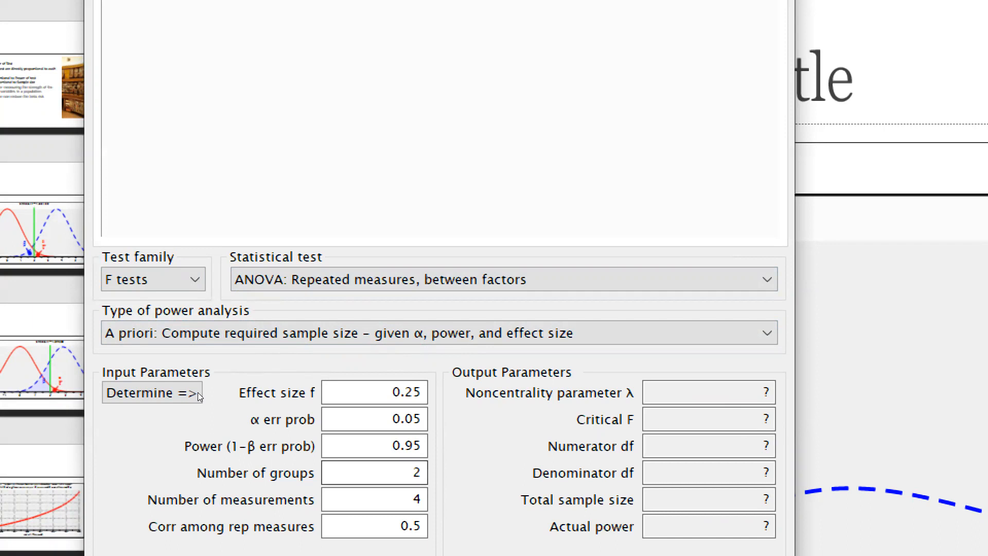
pyautogui.click(417, 500)
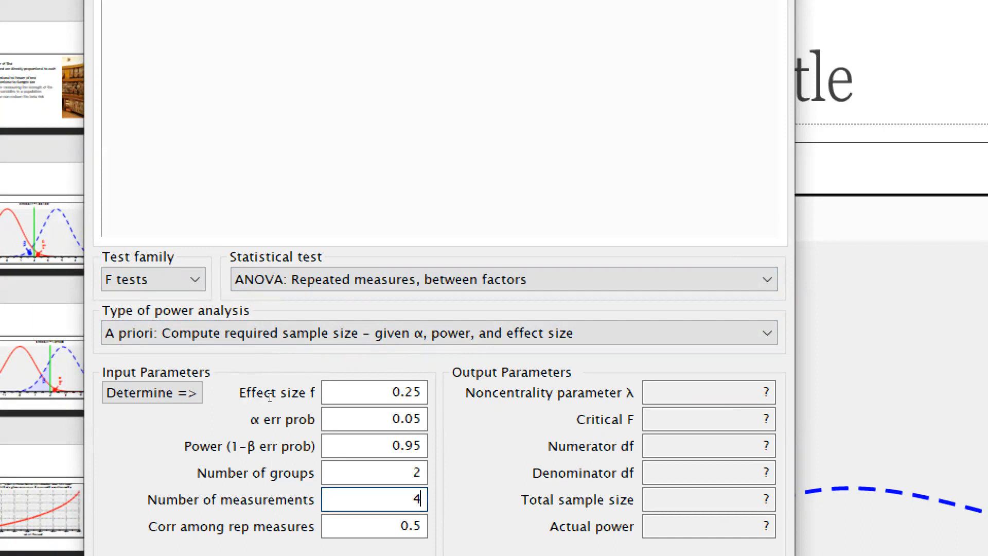
pyautogui.click(401, 472)
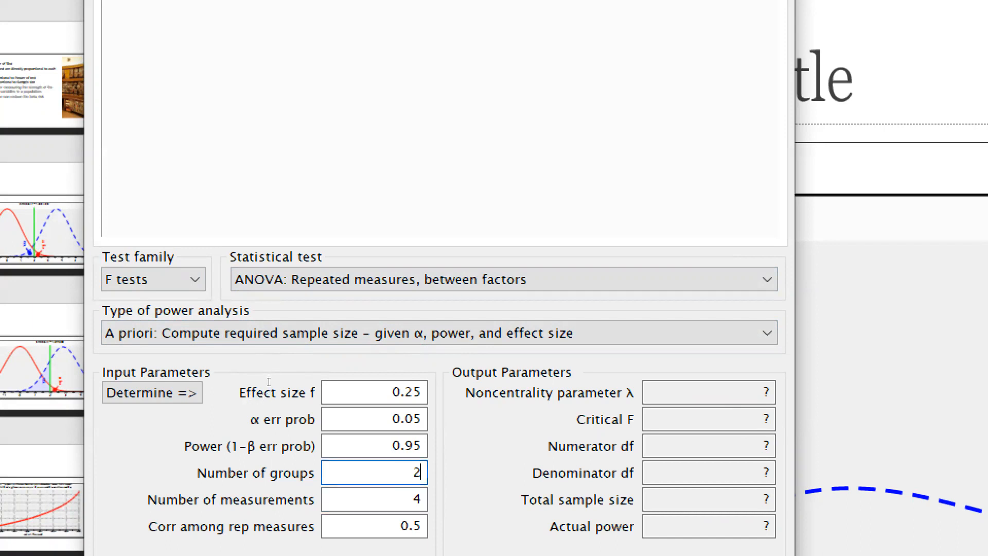
pyautogui.click(402, 500)
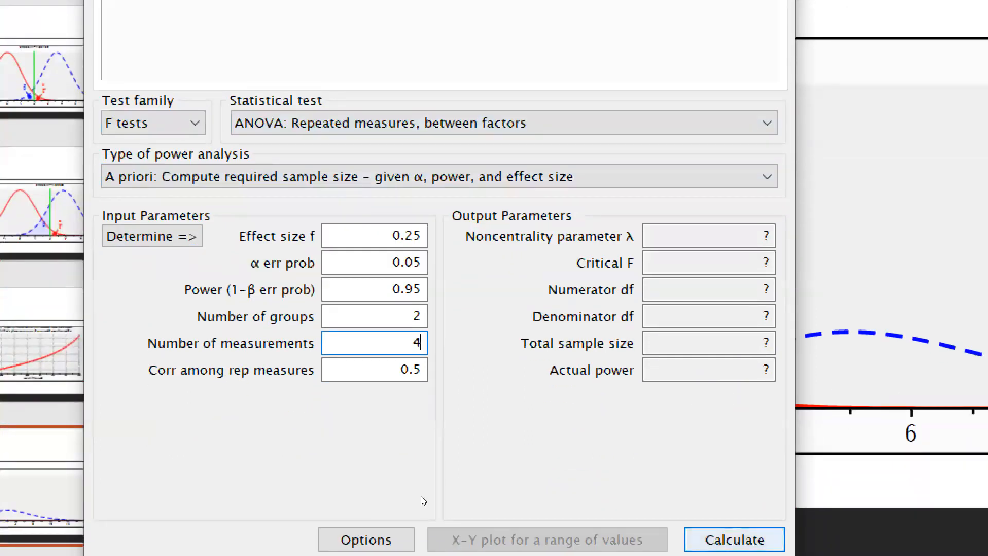
pyautogui.press('Return')
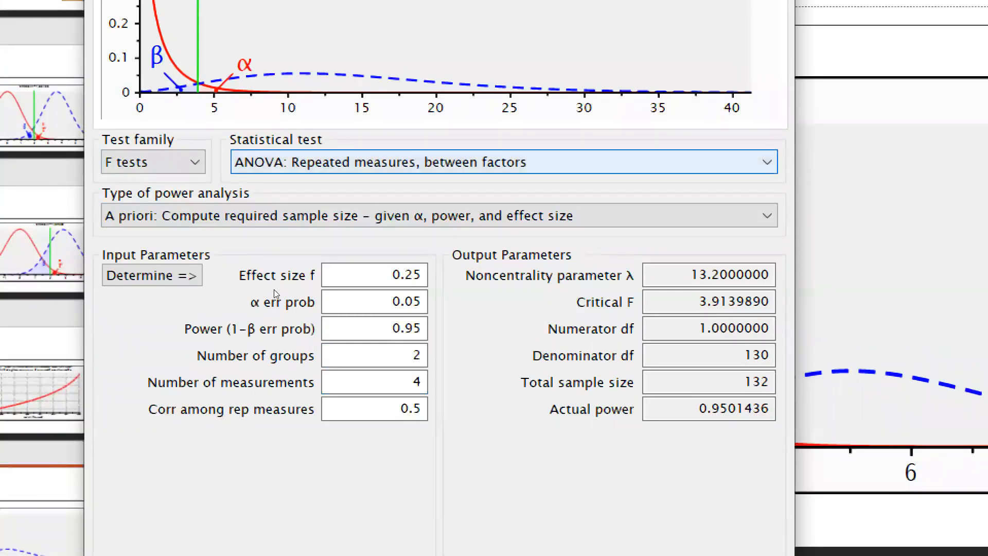
# Open the X-Y plot for a range of values and draw total sample size as a function of power.
pyautogui.click(444, 163)
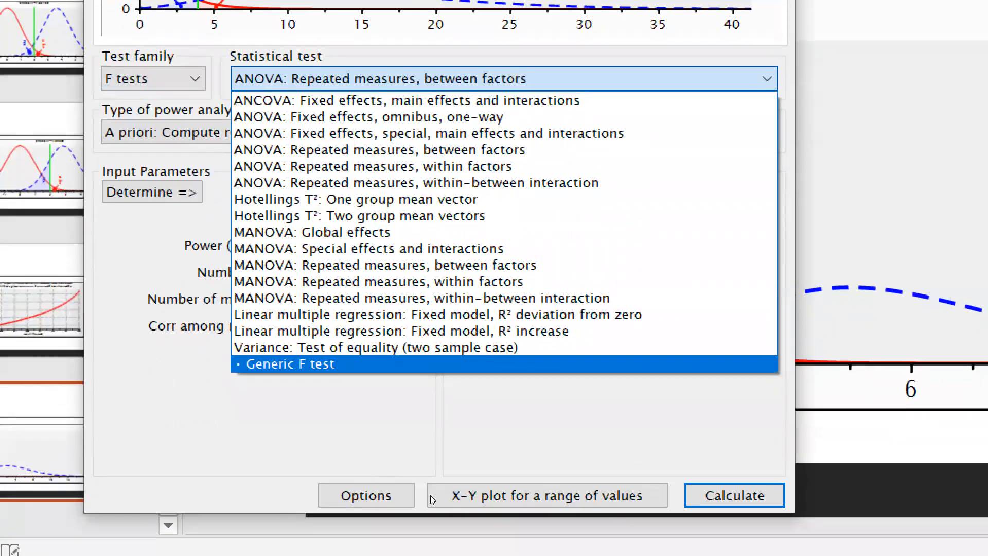
pyautogui.click(349, 458)
pyautogui.click(489, 496)
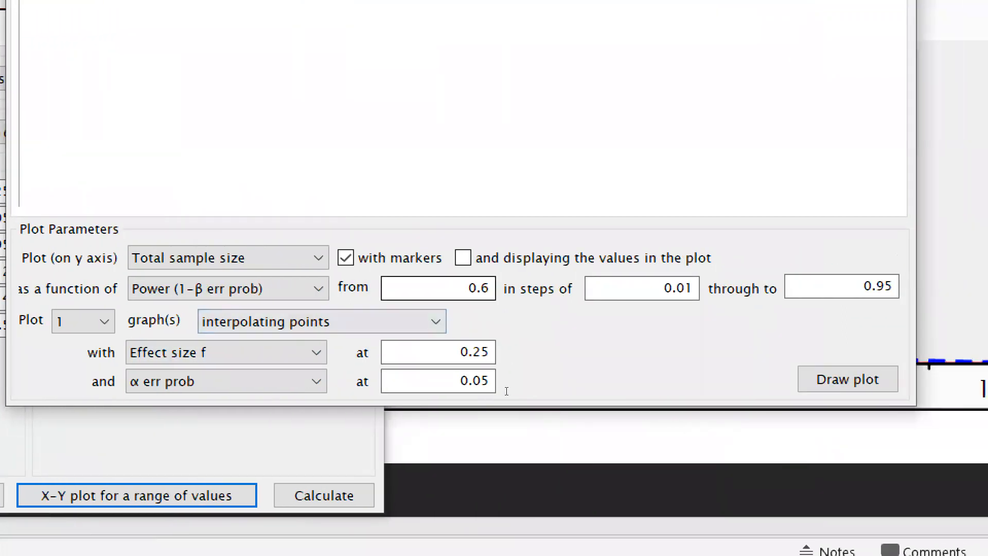
pyautogui.press('Return')
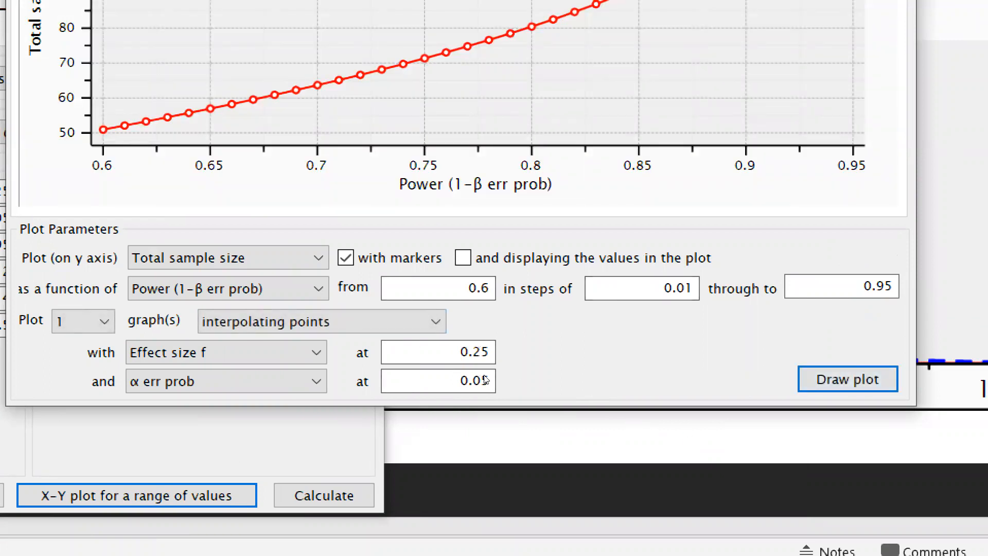
# Display the values in the power plot, set its step size to 0.05, and redraw it.
pyautogui.click(463, 258)
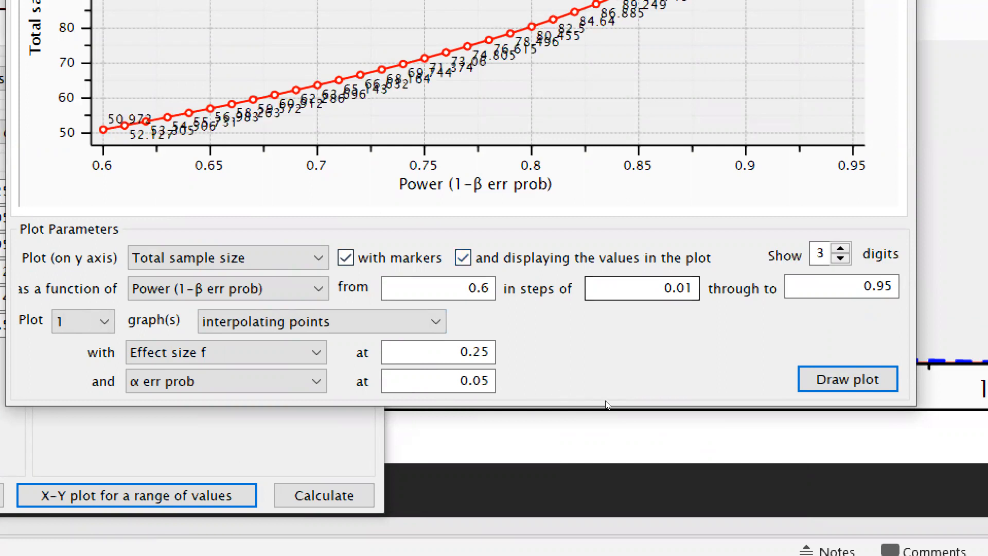
pyautogui.click(691, 288)
pyautogui.press('BackSpace')
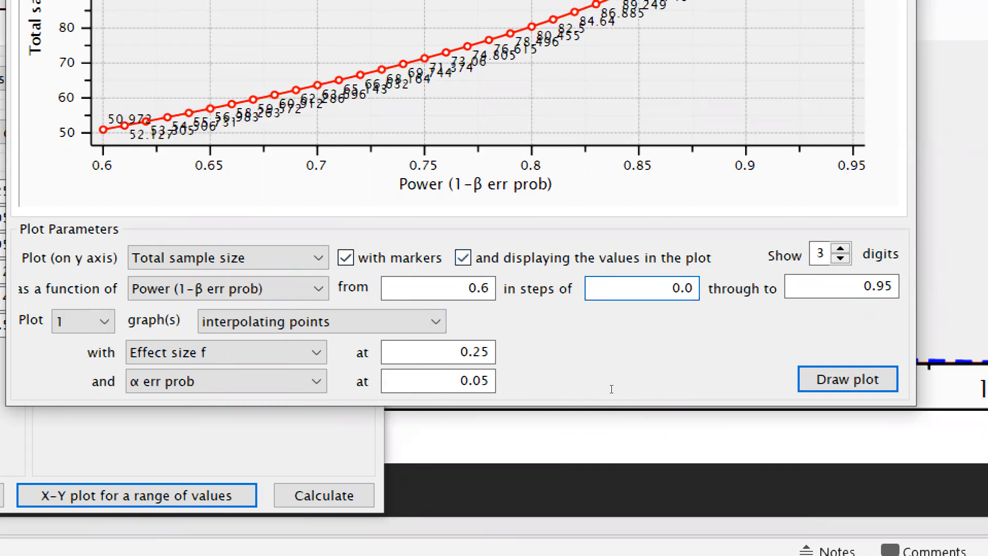
pyautogui.write('5')
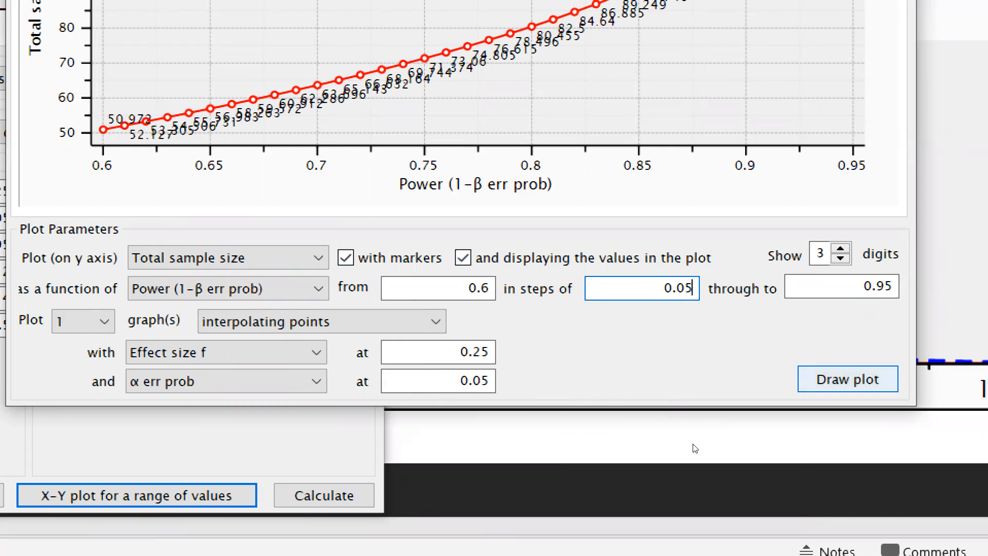
pyautogui.press('Return')
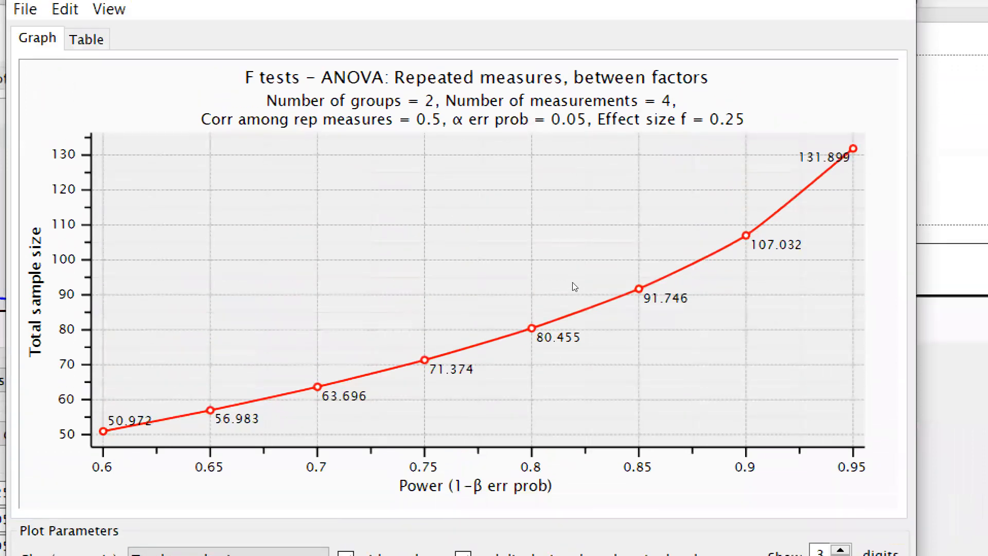
# Copy the power plot to the clipboard, switch to PowerPoint, and add a new slide after slide 12.
pyautogui.rightClick(439, 222)
pyautogui.click(487, 229)
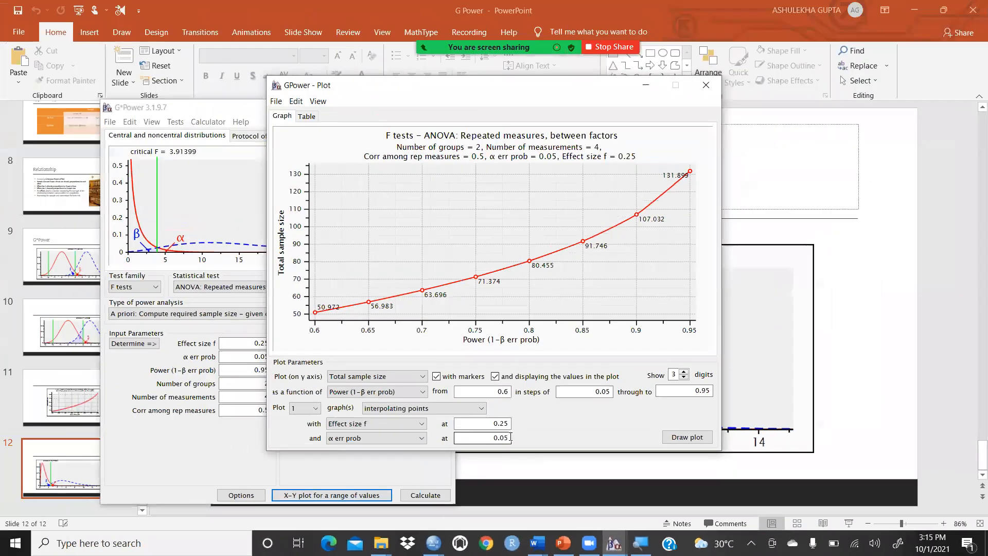
pyautogui.click(563, 544)
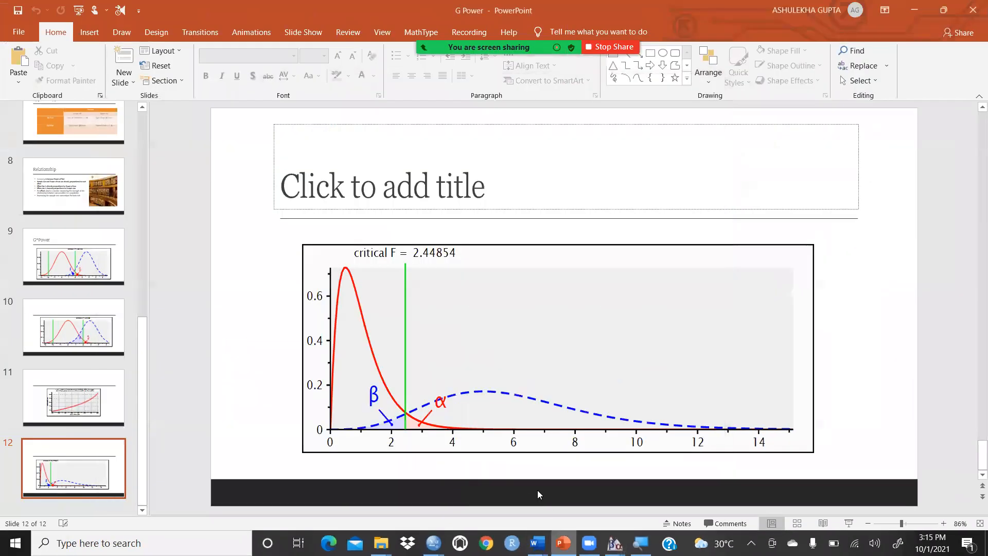
pyautogui.click(125, 478)
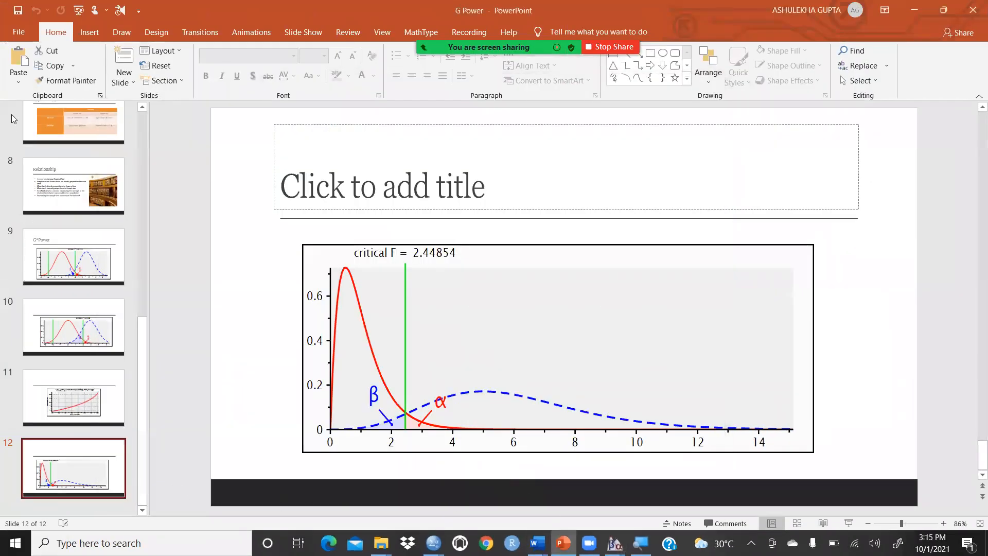
pyautogui.click(124, 62)
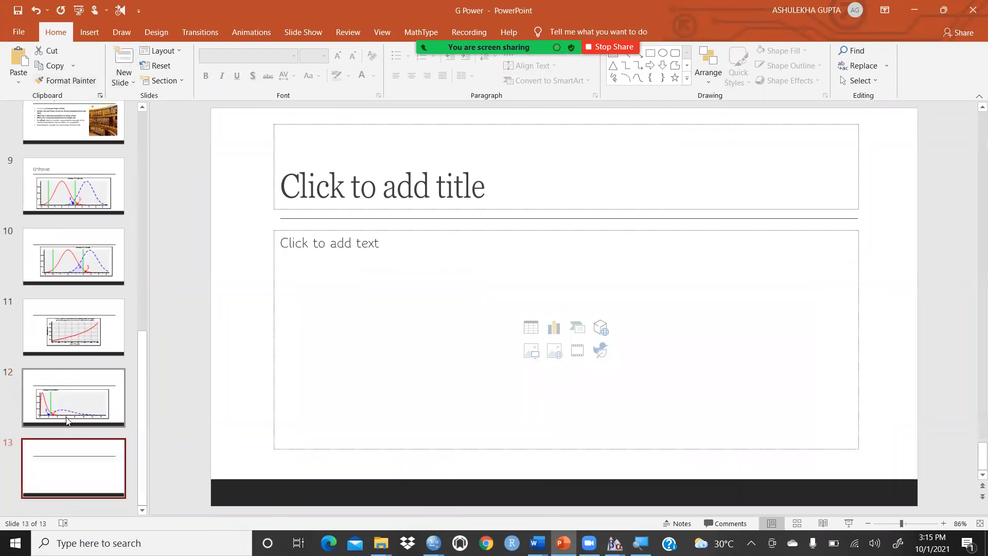
# Paste the copied plot as a picture on slide 13 and stretch it sideways to about 10.45" wide.
pyautogui.rightClick(301, 251)
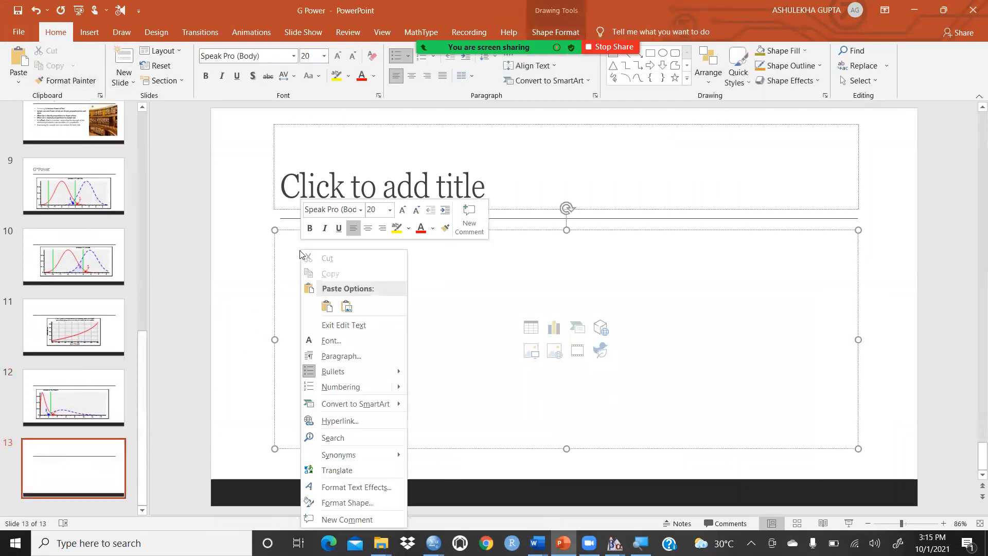
pyautogui.click(346, 307)
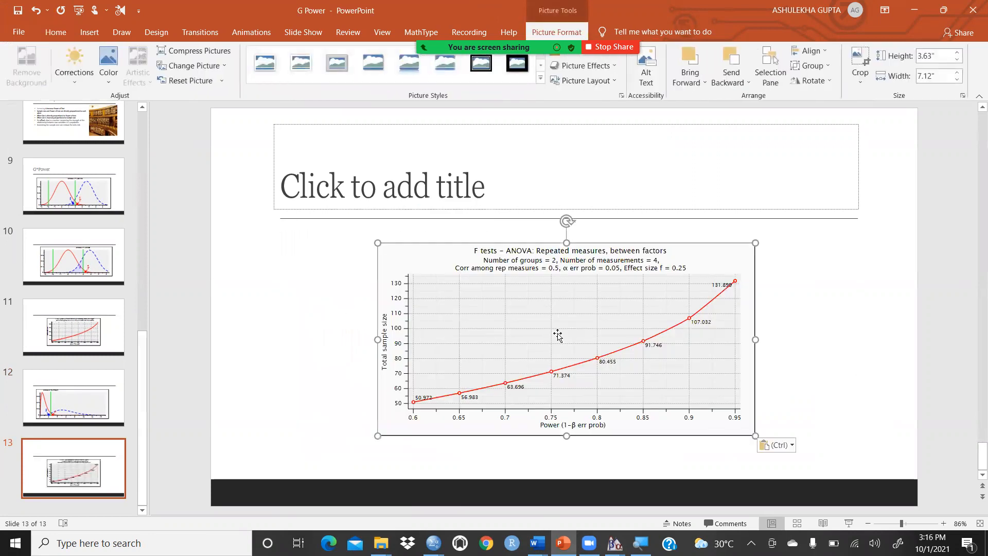
pyautogui.moveTo(377, 340); pyautogui.dragTo(288, 340)
pyautogui.moveTo(755, 339); pyautogui.dragTo(845, 345)
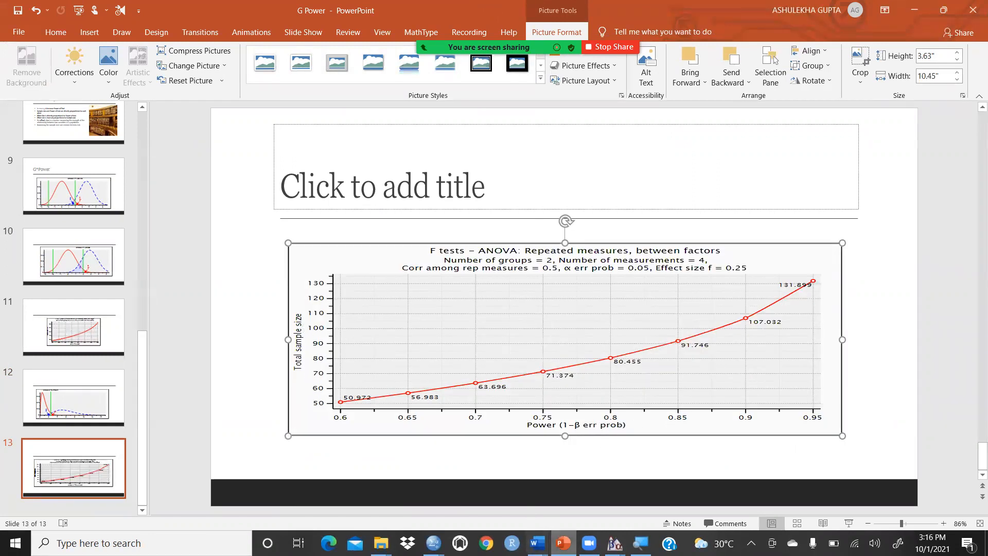
# Return to the G*Power plot window and draw total sample size as a function of Effect size f.
pyautogui.moveTo(615, 543)
pyautogui.click(667, 504)
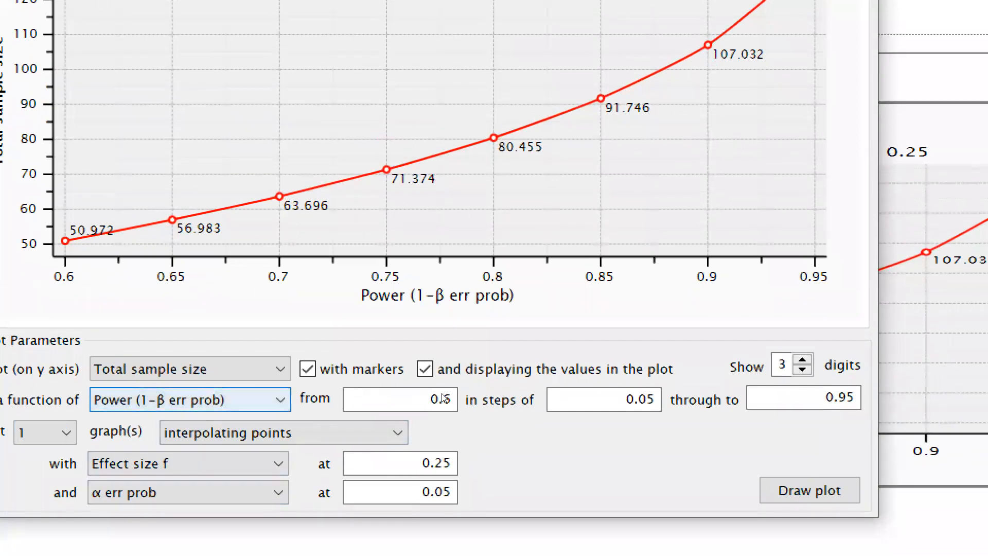
pyautogui.hotkey('alt', 'Down')
pyautogui.press('Down')
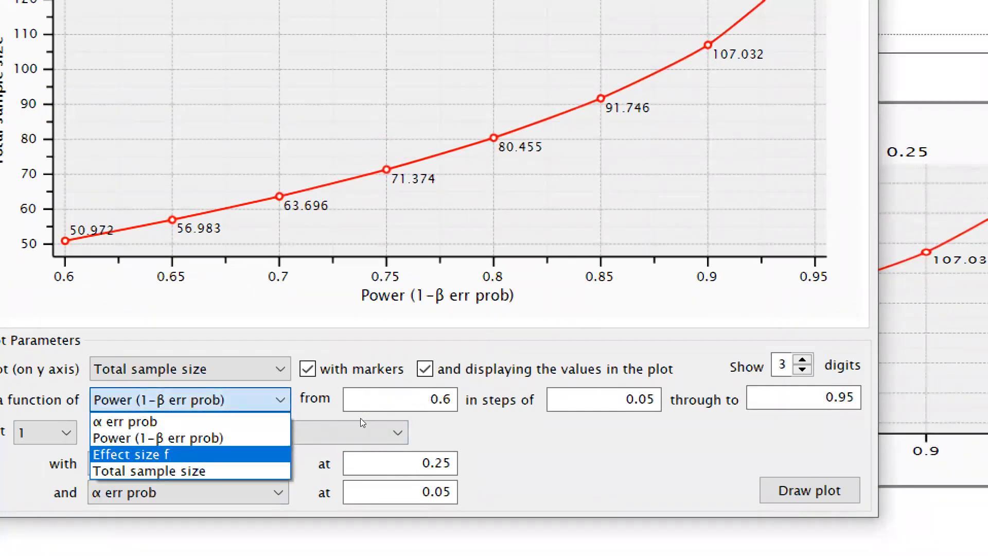
pyautogui.press('Return')
pyautogui.click(810, 490)
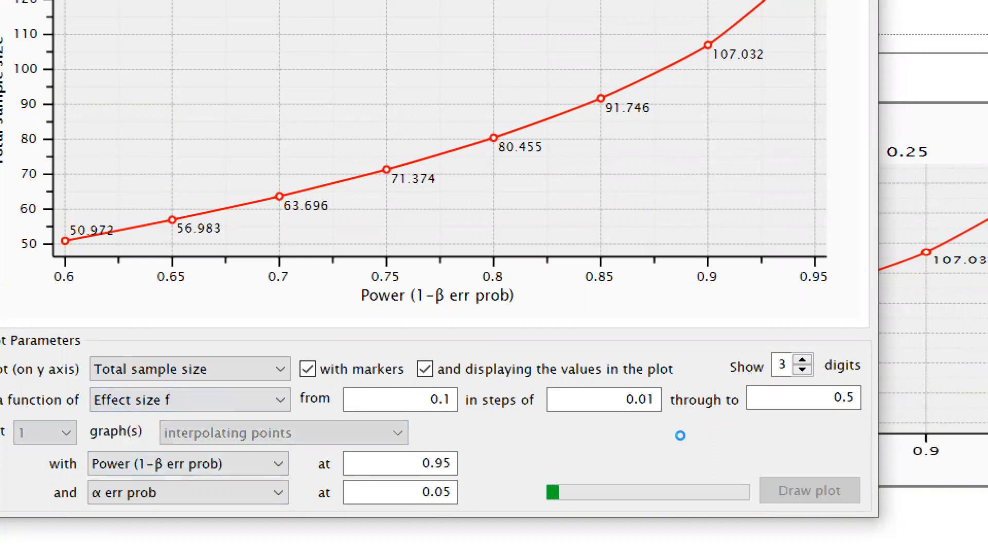
# Set the effect size step to 0.05 and redraw the plot.
pyautogui.click(609, 393)
pyautogui.press('BackSpace')
pyautogui.write('5')
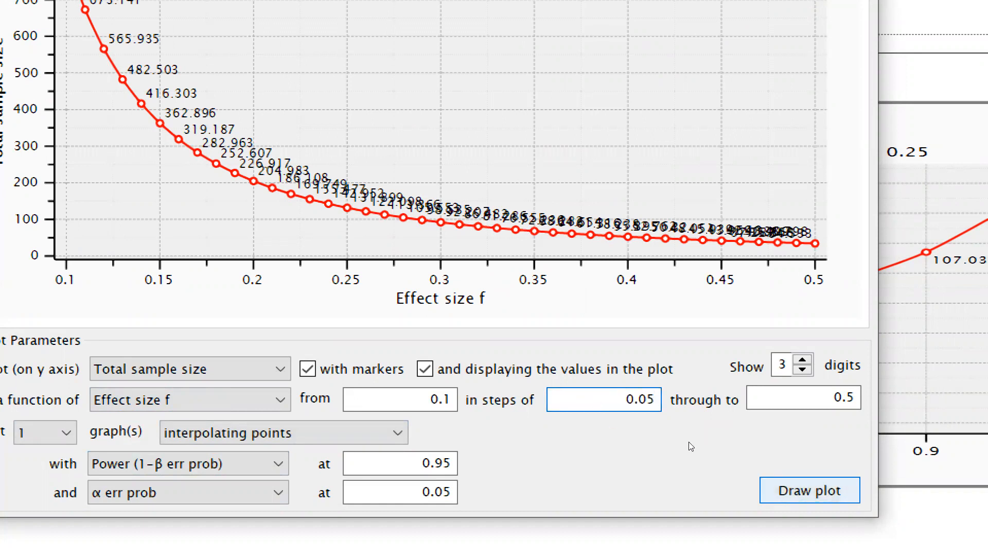
pyautogui.press('Return')
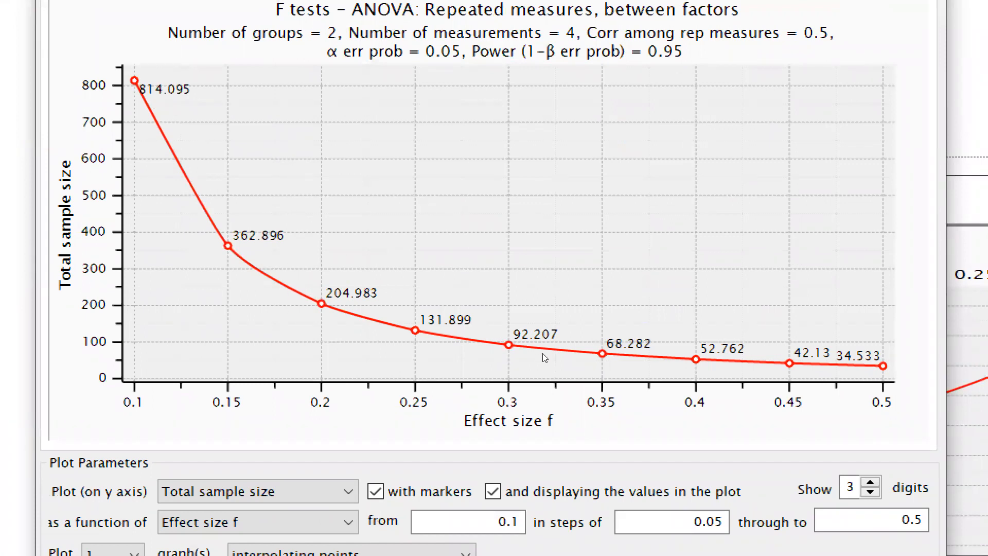
# Copy the effect size plot to the clipboard and switch to PowerPoint.
pyautogui.rightClick(599, 216)
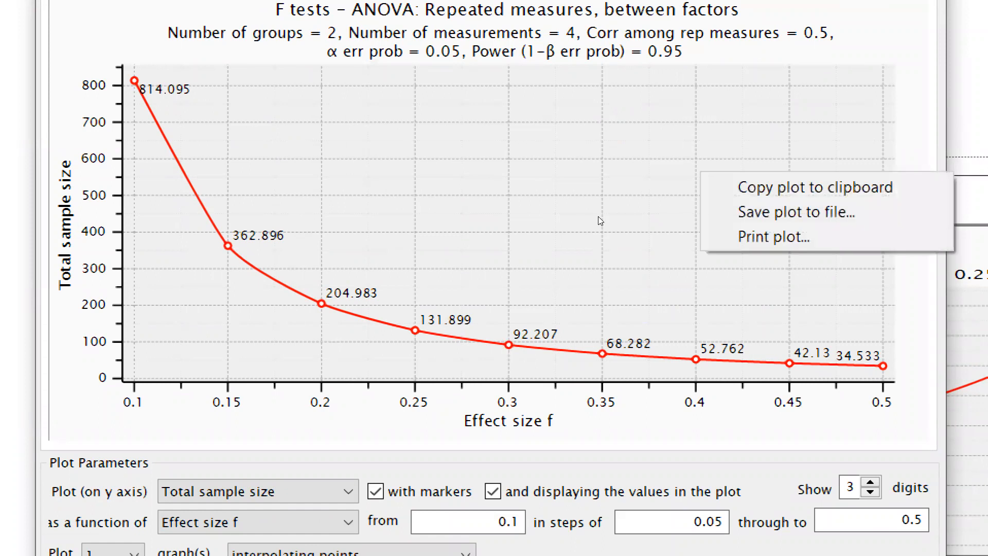
pyautogui.click(632, 222)
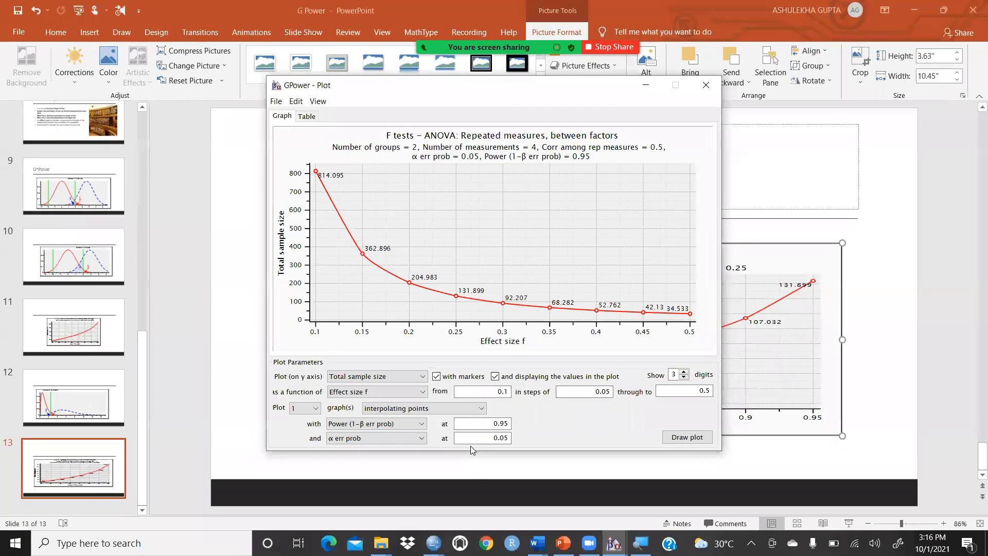
pyautogui.click(563, 543)
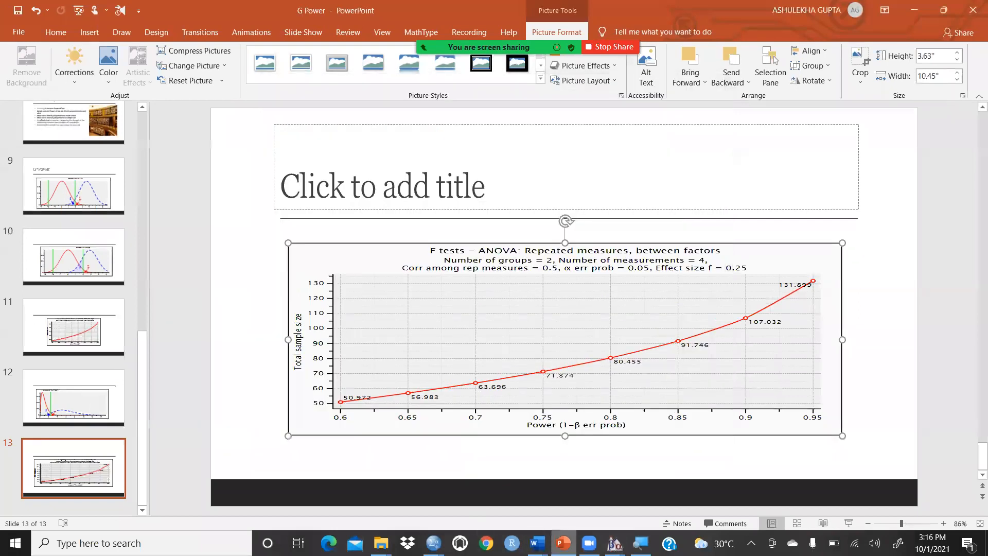